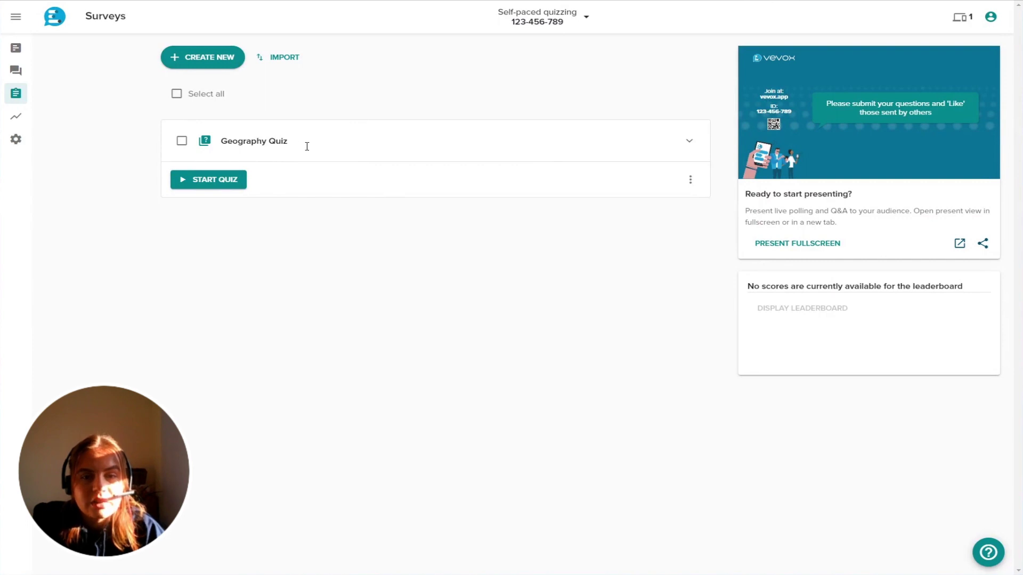
Review and save the Geography Quiz's first question, then start the quiz
{"action": "left_click", "coordinate": [691, 144]}
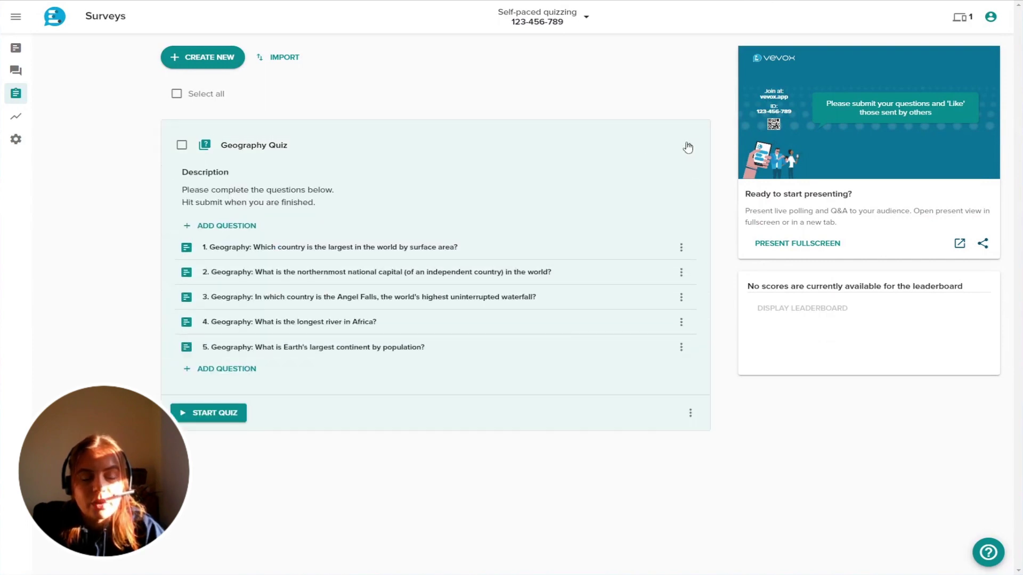
{"action": "left_click", "coordinate": [344, 249]}
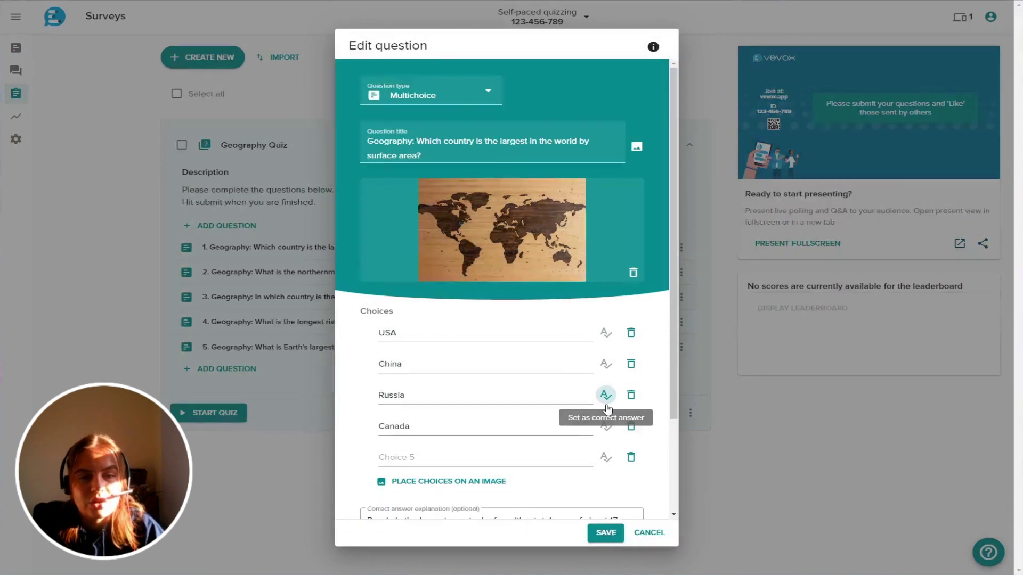
{"action": "left_click", "coordinate": [606, 532]}
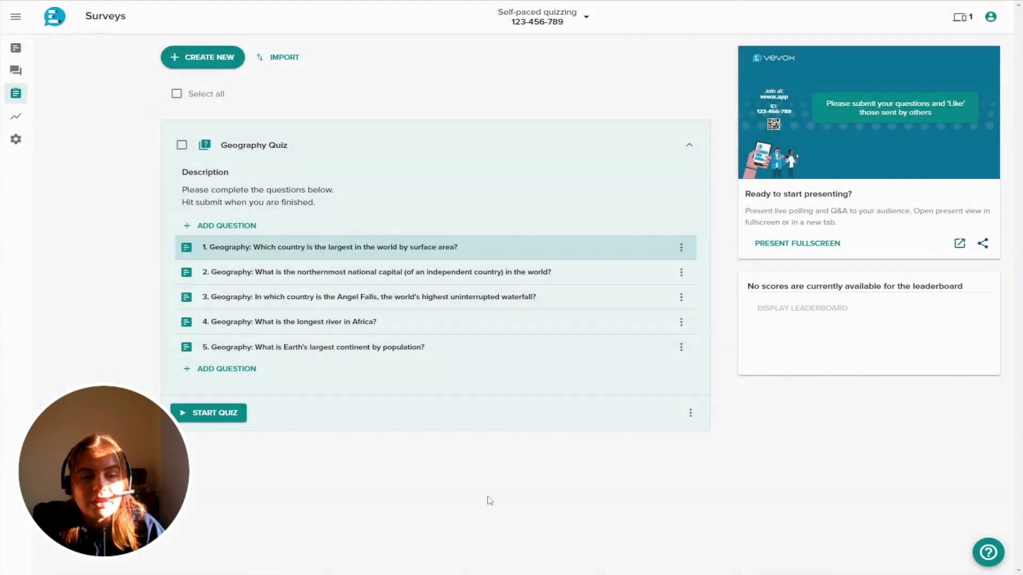
{"action": "left_click", "coordinate": [208, 414]}
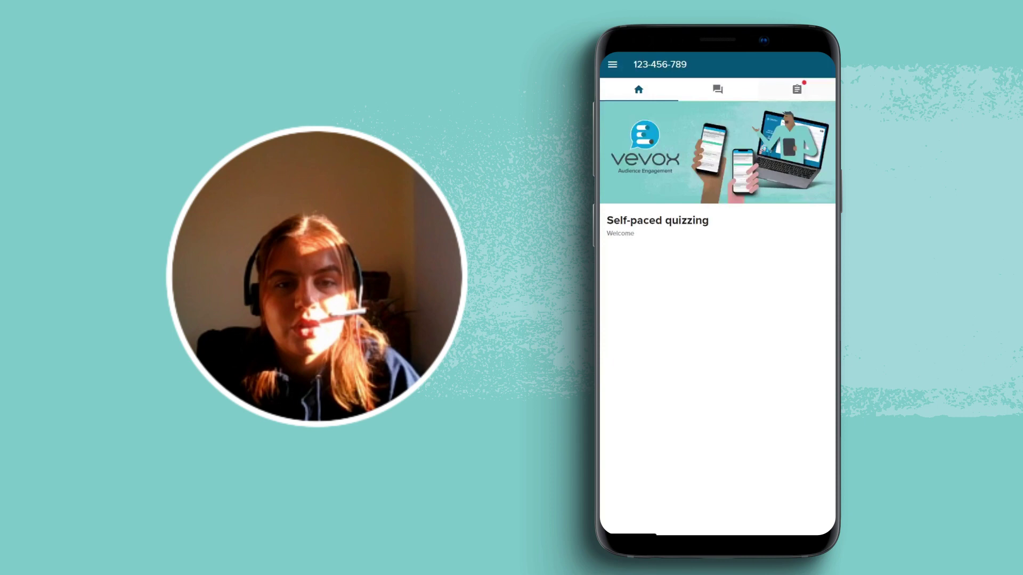
Answer USA, Reykjavik, Brazil, Congo River and Africa in the quiz, then submit it
{"action": "left_click", "coordinate": [797, 91]}
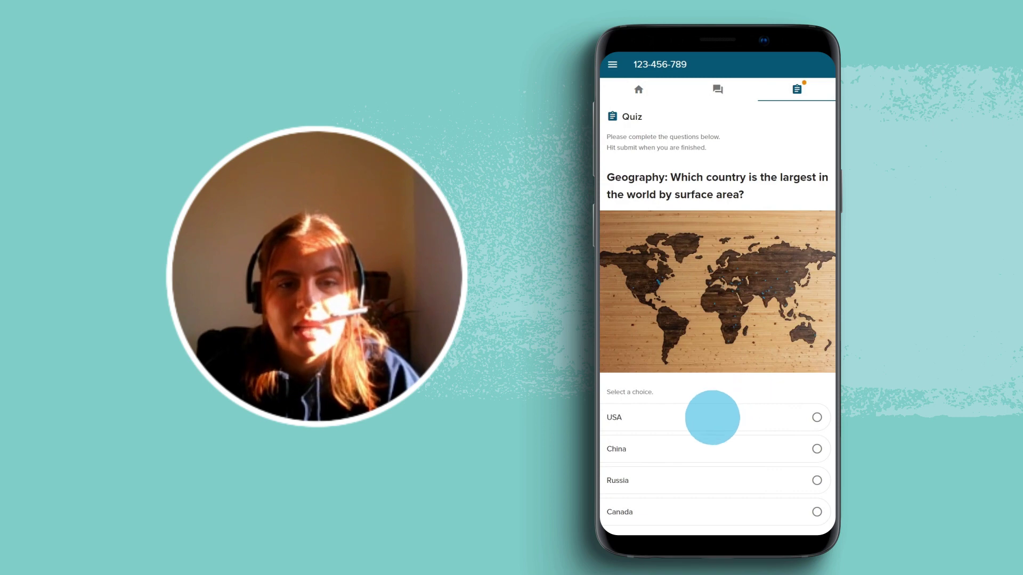
{"action": "left_click", "coordinate": [710, 419]}
{"action": "scroll", "coordinate": [711, 268], "scroll_direction": "down", "scroll_amount": 2}
{"action": "scroll", "coordinate": [711, 268], "scroll_direction": "down", "scroll_amount": 5}
{"action": "left_click", "coordinate": [721, 292]}
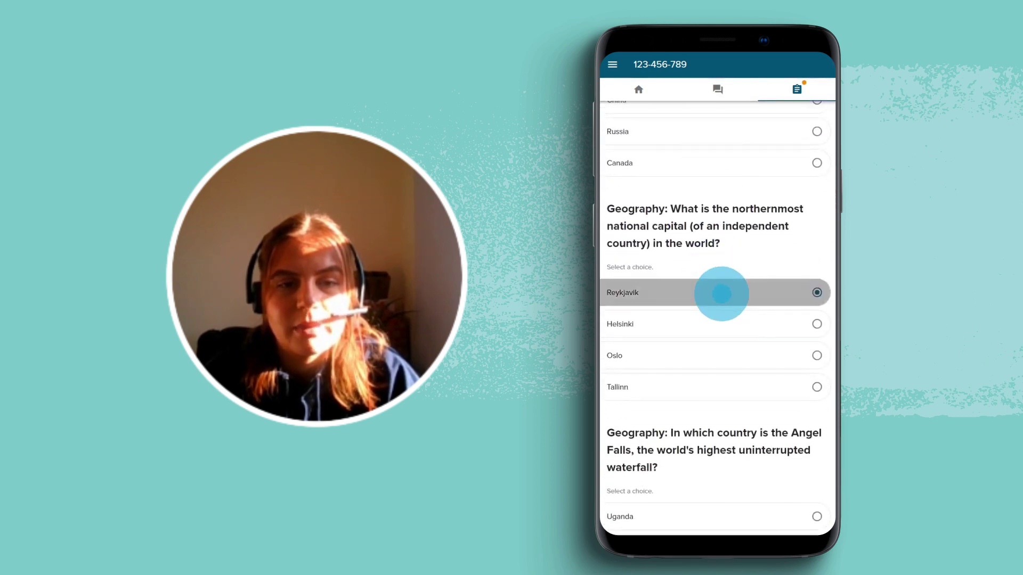
{"action": "scroll", "coordinate": [722, 240], "scroll_direction": "down", "scroll_amount": 4}
{"action": "left_click", "coordinate": [711, 364]}
{"action": "scroll", "coordinate": [710, 240], "scroll_direction": "down", "scroll_amount": 5}
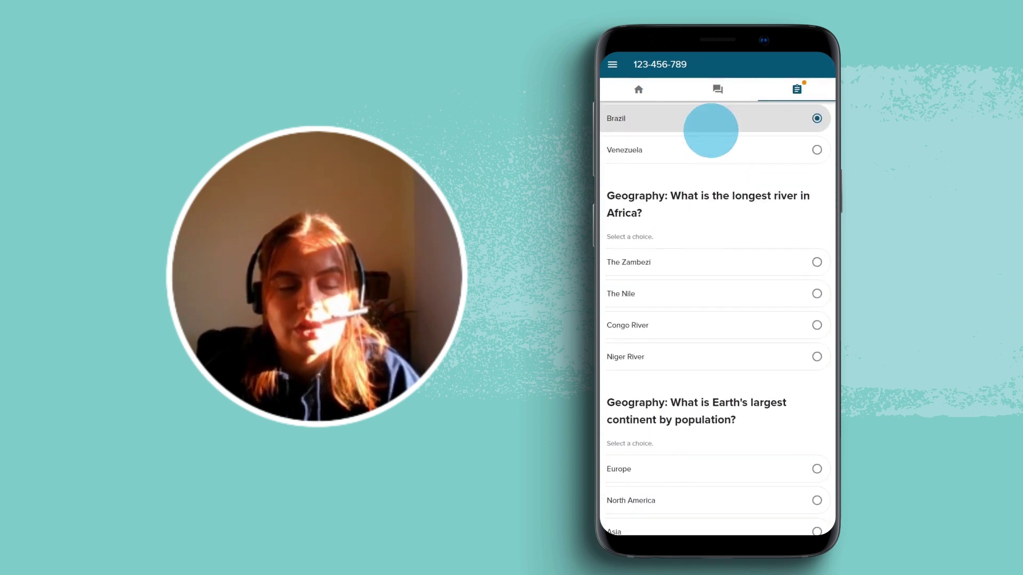
{"action": "left_click", "coordinate": [707, 319]}
{"action": "scroll", "coordinate": [704, 376], "scroll_direction": "down", "scroll_amount": 3}
{"action": "left_click", "coordinate": [702, 436]}
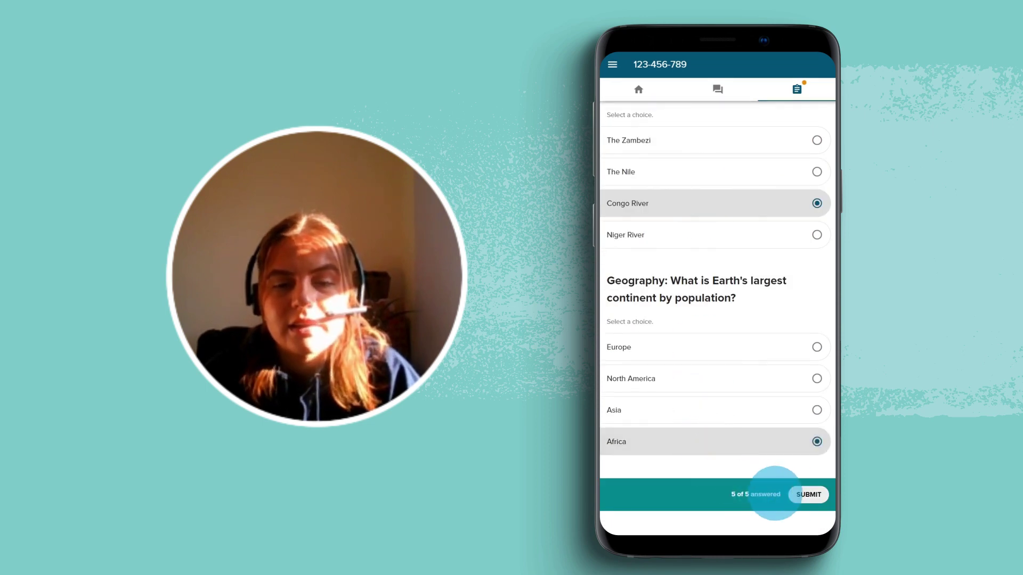
{"action": "left_click", "coordinate": [810, 494]}
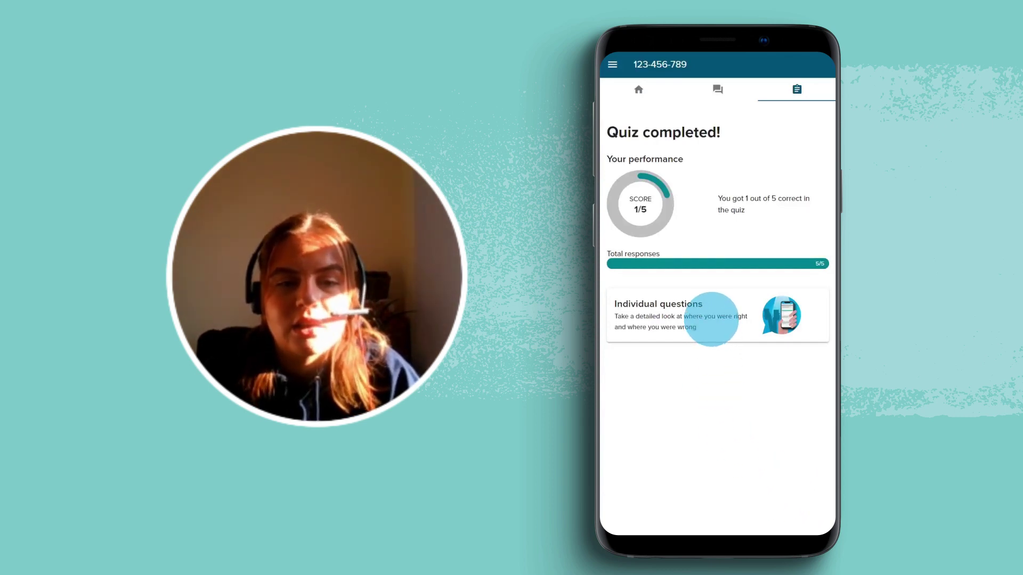
From the 1/5 Quiz completed screen, open the Individual questions review
{"action": "left_click", "coordinate": [712, 318]}
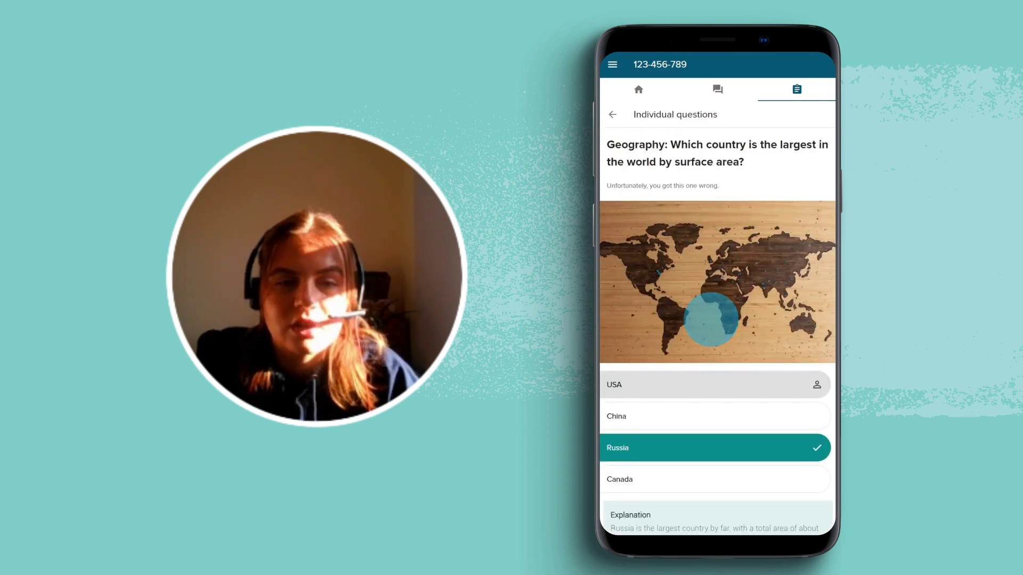
{"action": "left_click_drag", "start_coordinate": [711, 318], "coordinate": [711, 156]}
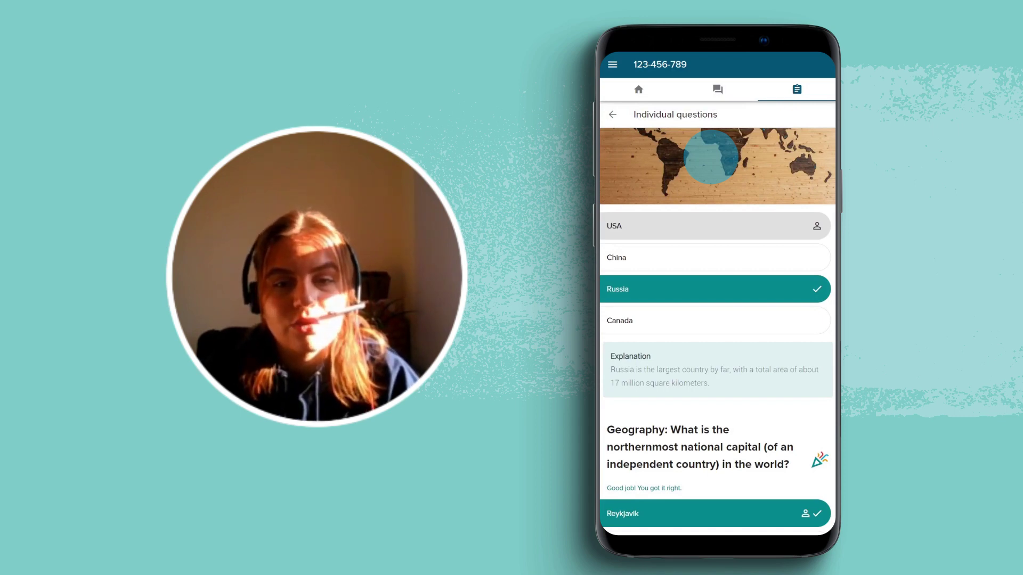
{"action": "left_click_drag", "start_coordinate": [708, 388], "coordinate": [714, 86]}
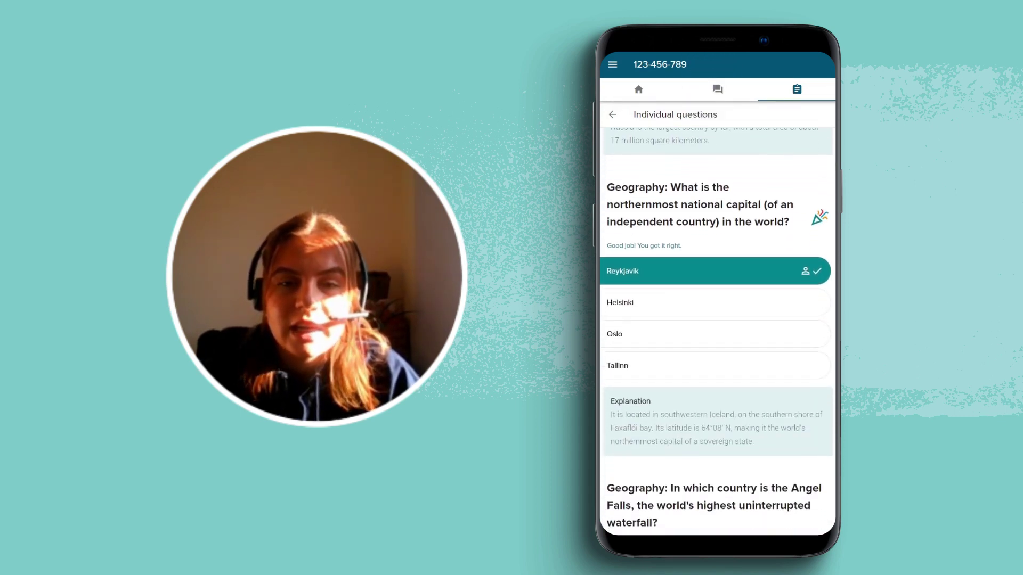